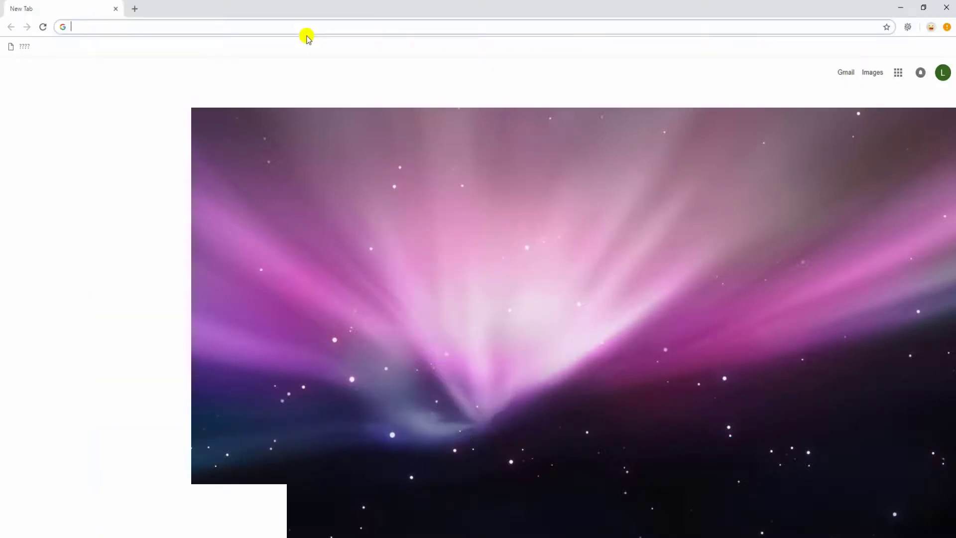
type("www.apowersoft.co")
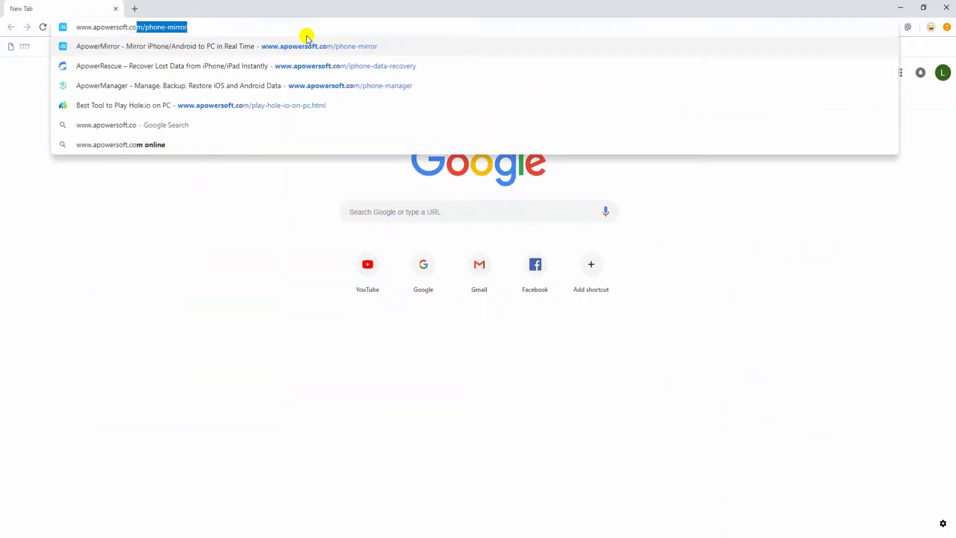
type("m/phone")
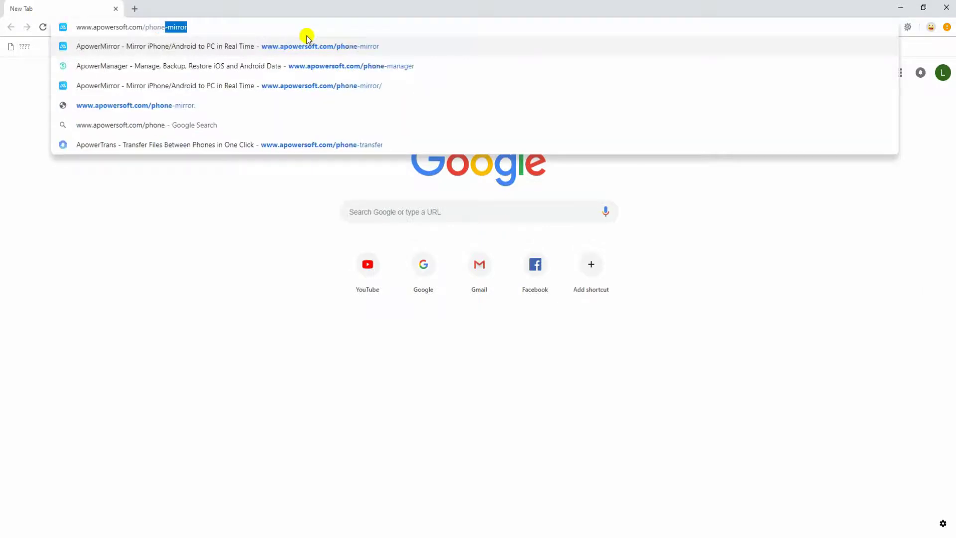
key("Return")
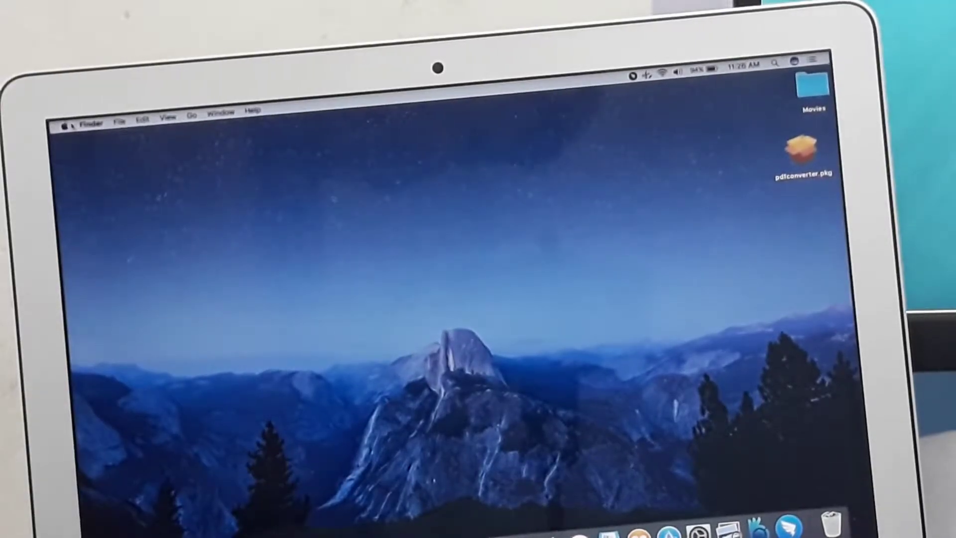
- Open the Displays pane from System Preferences via the Apple menu
left_click(66, 125)
left_click(97, 165)
left_click(265, 232)
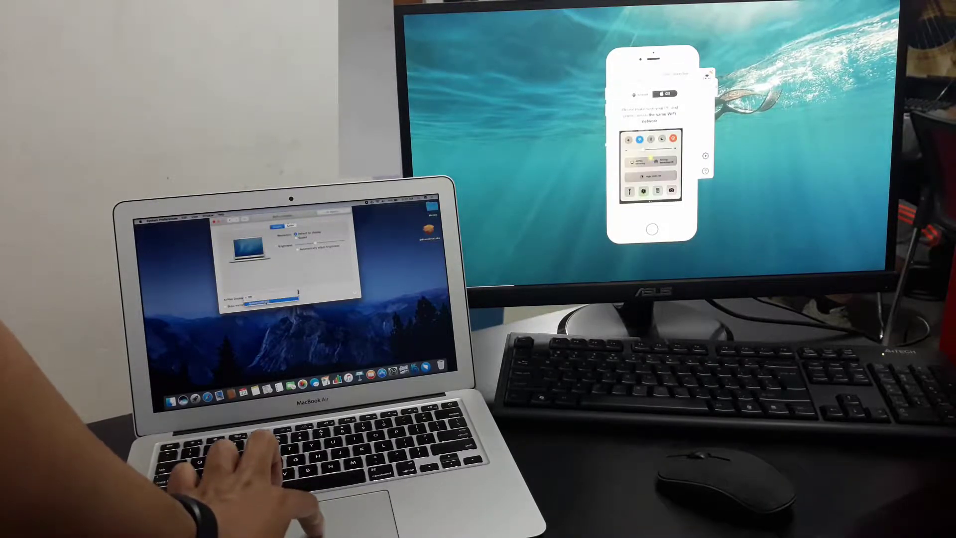
- Choose the ApowerMirror PC receiver as the AirPlay Display target
left_click(296, 292)
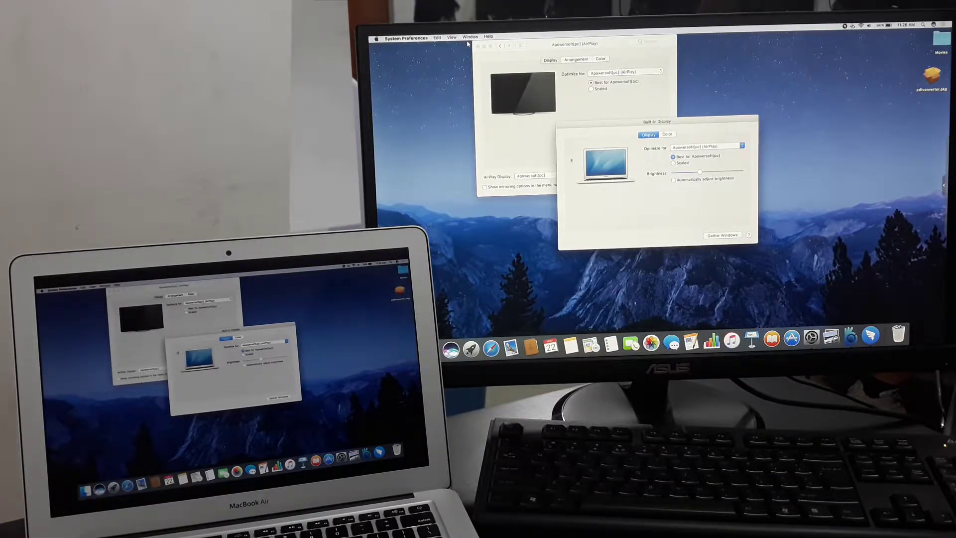
- Quit System Preferences with Cmd+Q
key("super+q")
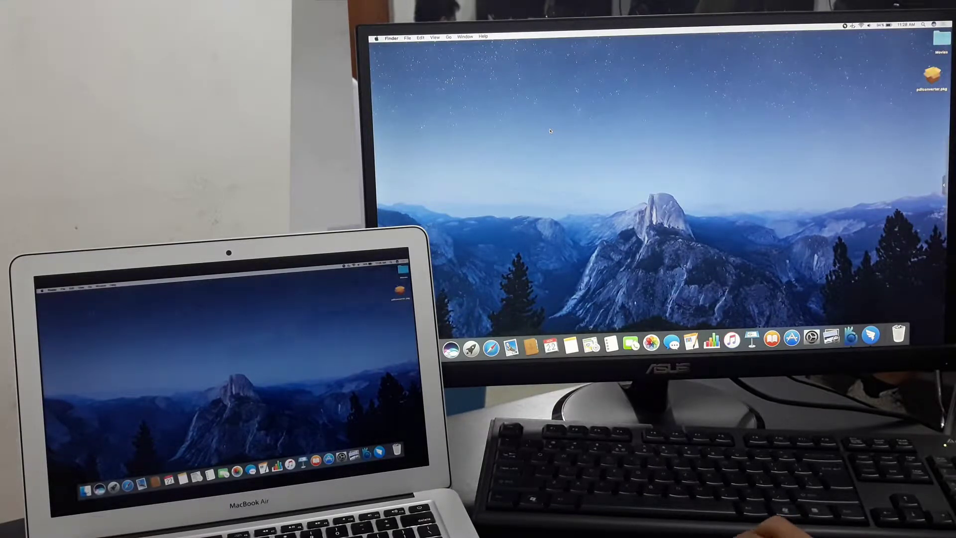
- Launch the Calendar app on the mirrored Mac
left_click(550, 345)
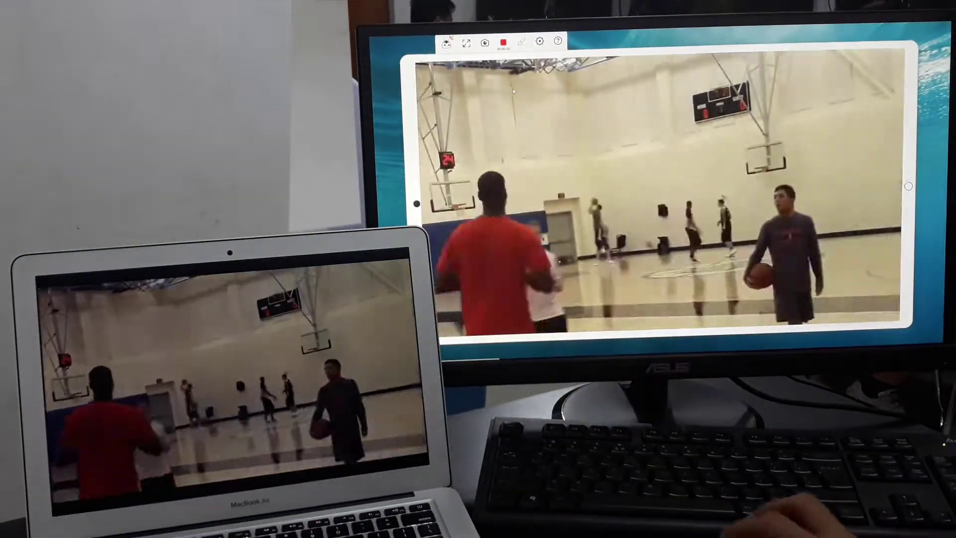
- Stop recording and play back the saved 20181122_113110.mp4
key("Escape")
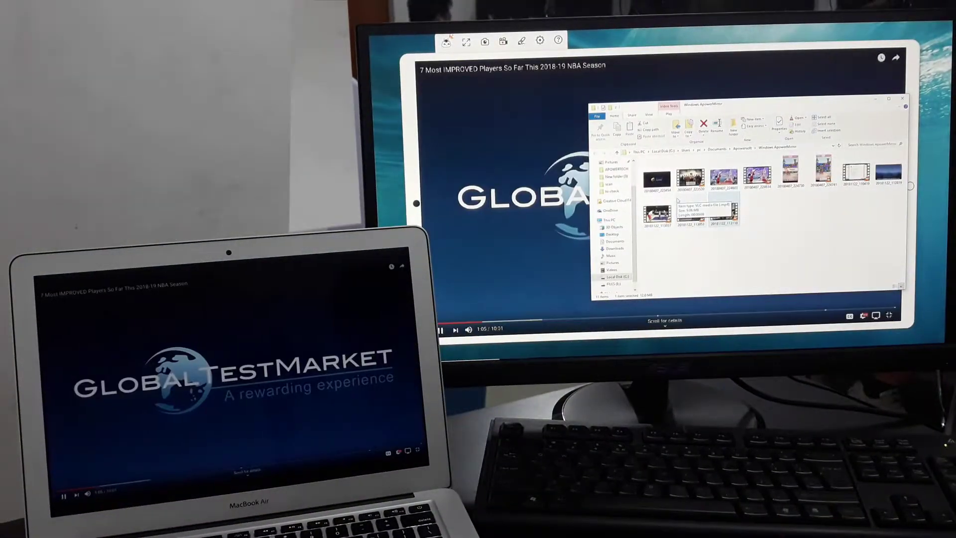
key("Return")
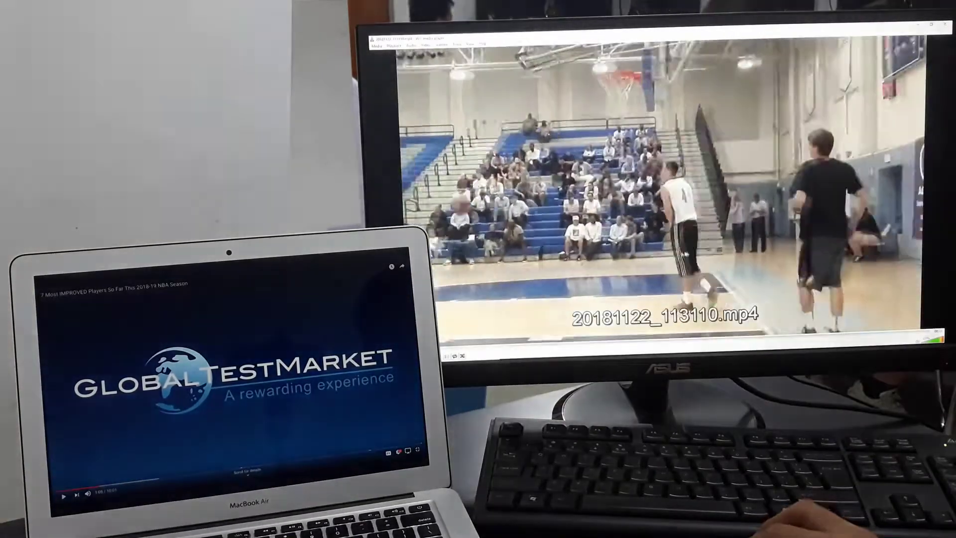